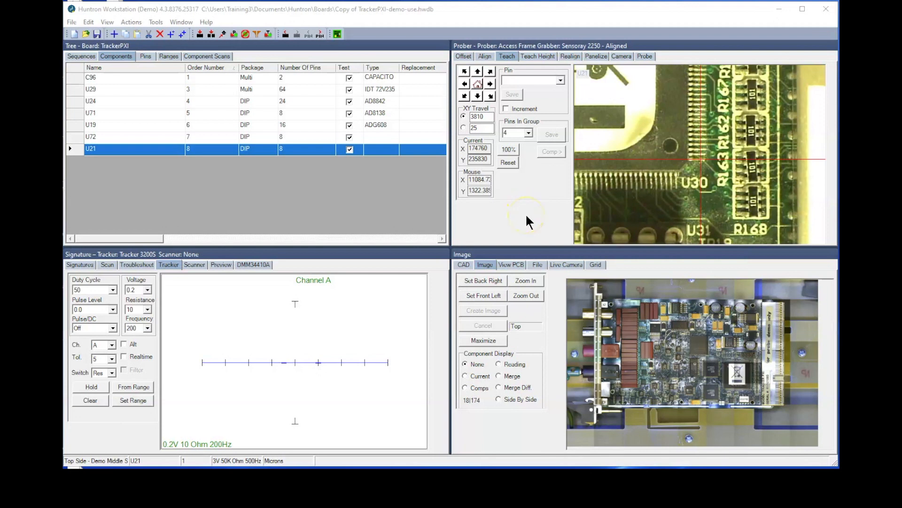
- Review the Prober settings for XY travel and updating travel with pin spacing, and close the options without saving
{"action": "left_click", "coordinate": [490, 117]}
{"action": "left_click_drag", "start_coordinate": [490, 116], "coordinate": [467, 116]}
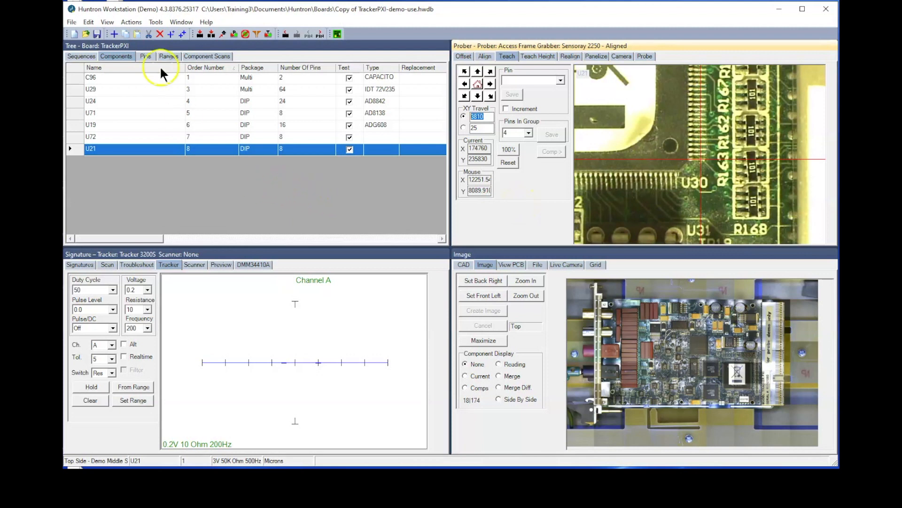
{"action": "left_click", "coordinate": [156, 22]}
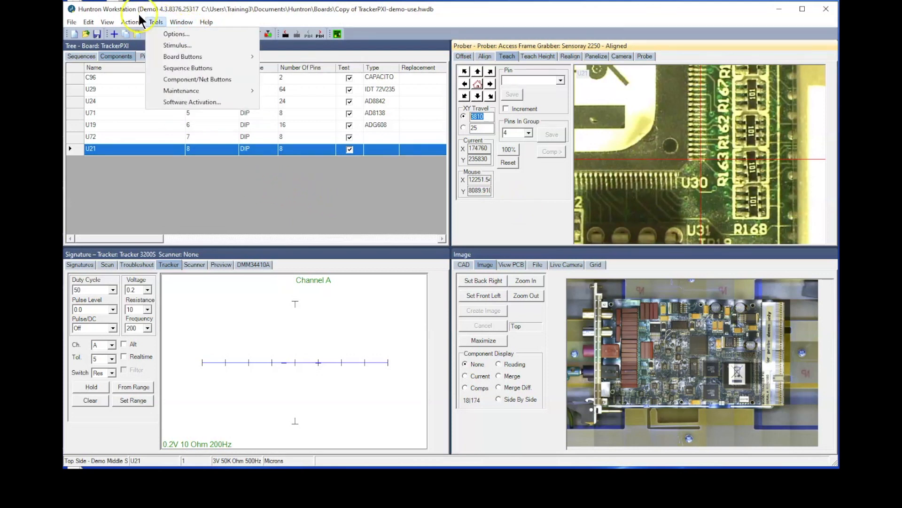
{"action": "left_click", "coordinate": [165, 33]}
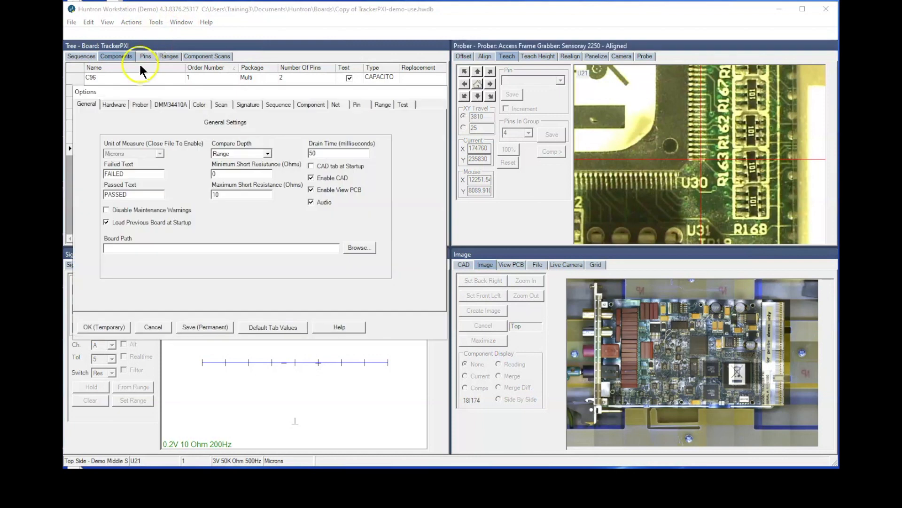
{"action": "left_click_drag", "start_coordinate": [174, 91], "coordinate": [193, 101]}
{"action": "left_click", "coordinate": [159, 114]}
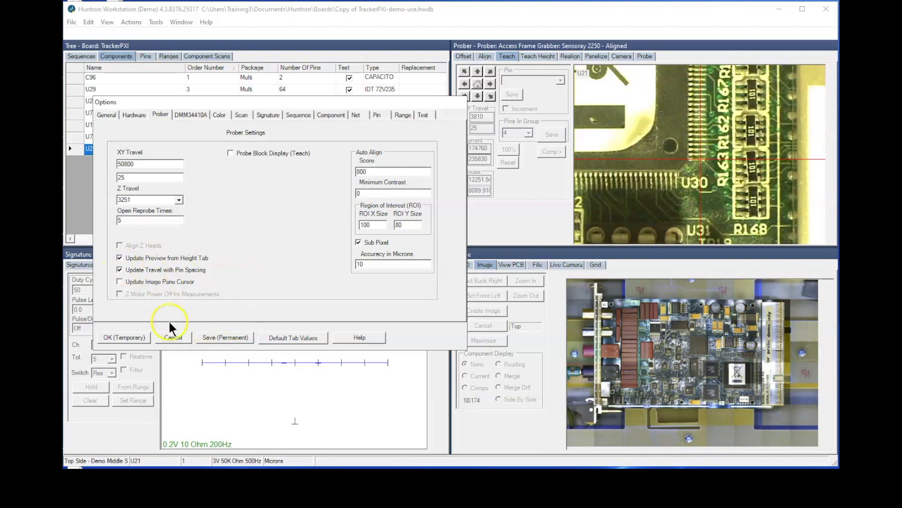
{"action": "left_click", "coordinate": [173, 338]}
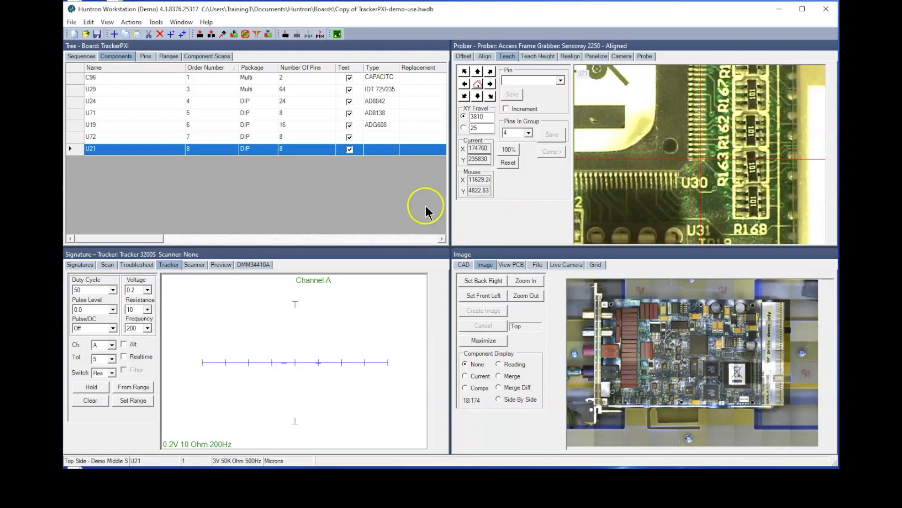
- Add a component named U30 with the Multi package, 176 pins and a pin spacing of 500 microns
{"action": "left_click", "coordinate": [113, 34]}
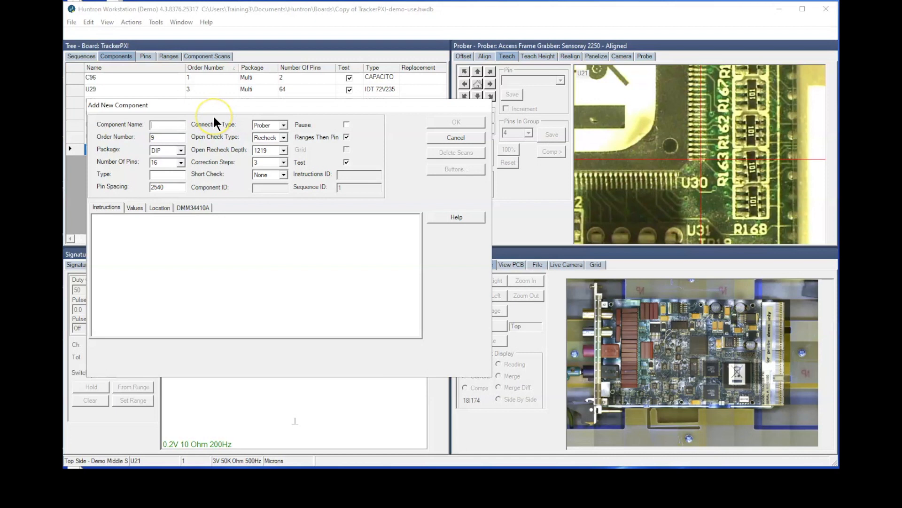
{"action": "type", "text": "U30"}
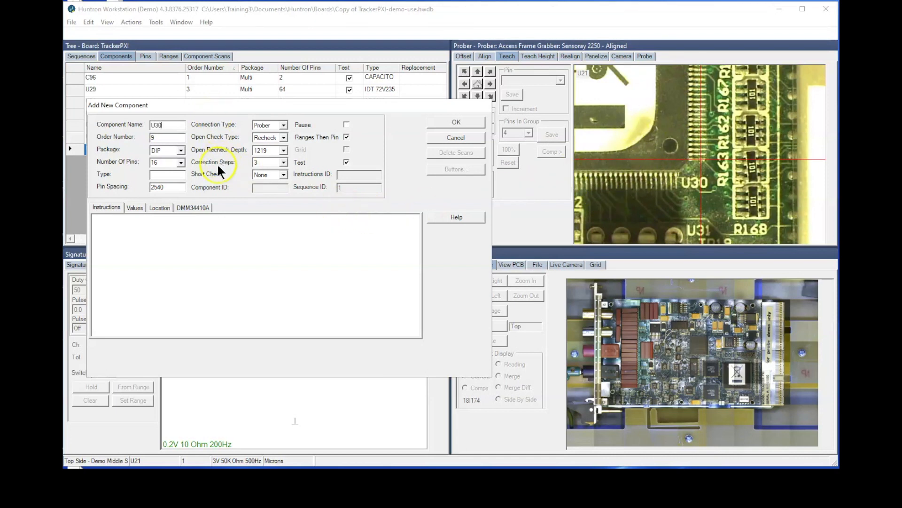
{"action": "left_click", "coordinate": [181, 152]}
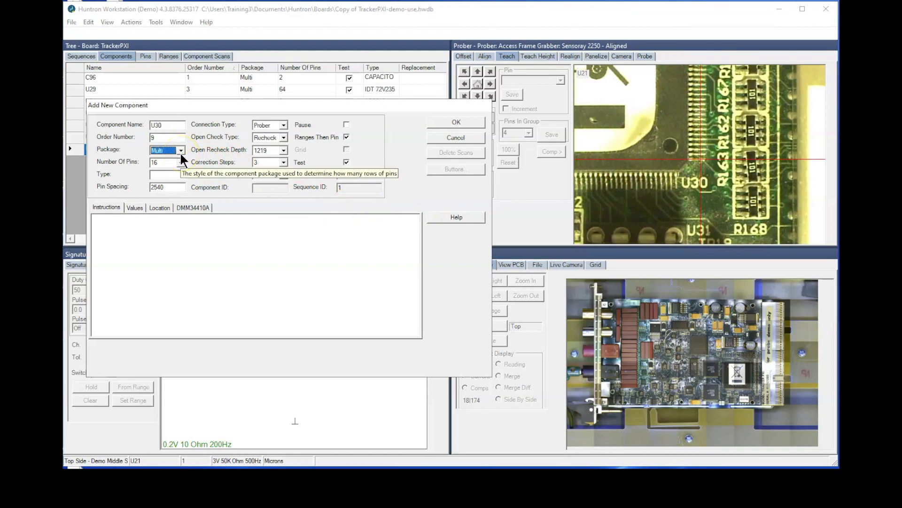
{"action": "type", "text": "176"}
{"action": "left_click", "coordinate": [174, 188]}
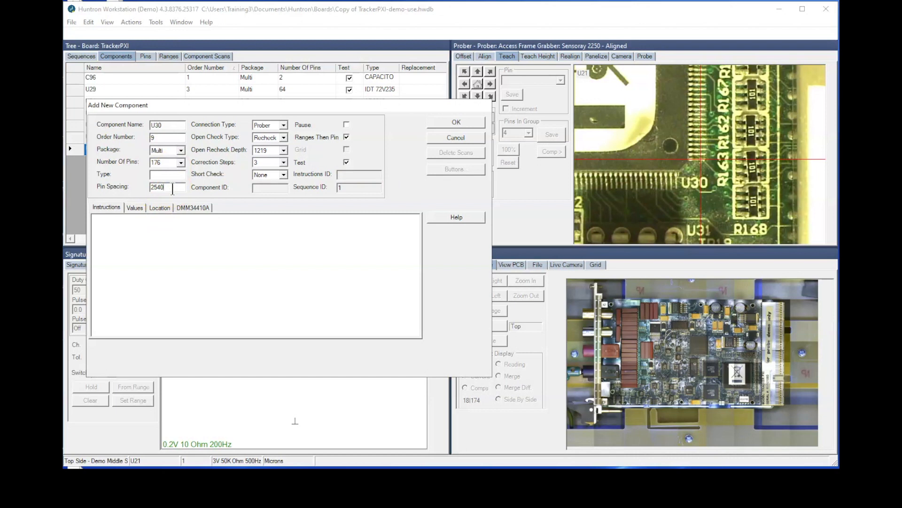
{"action": "left_click_drag", "start_coordinate": [172, 188], "coordinate": [149, 188]}
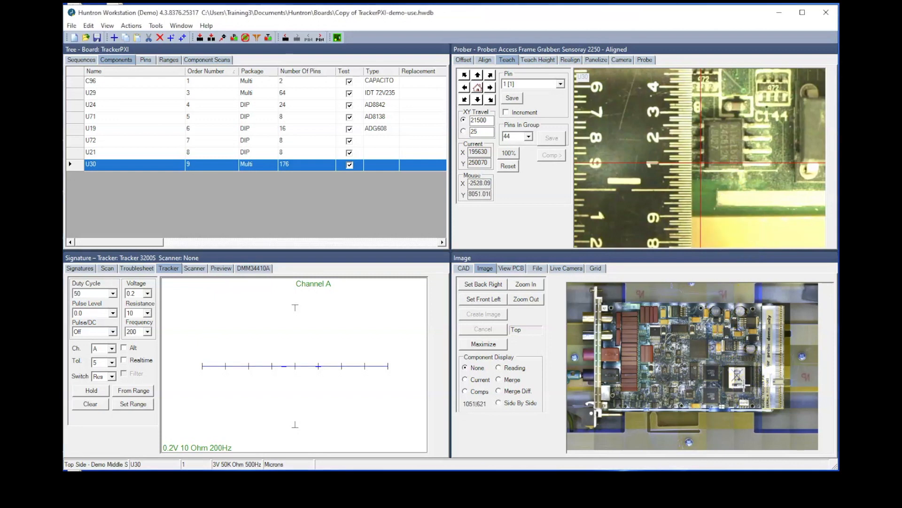
{"action": "left_click", "coordinate": [754, 296]}
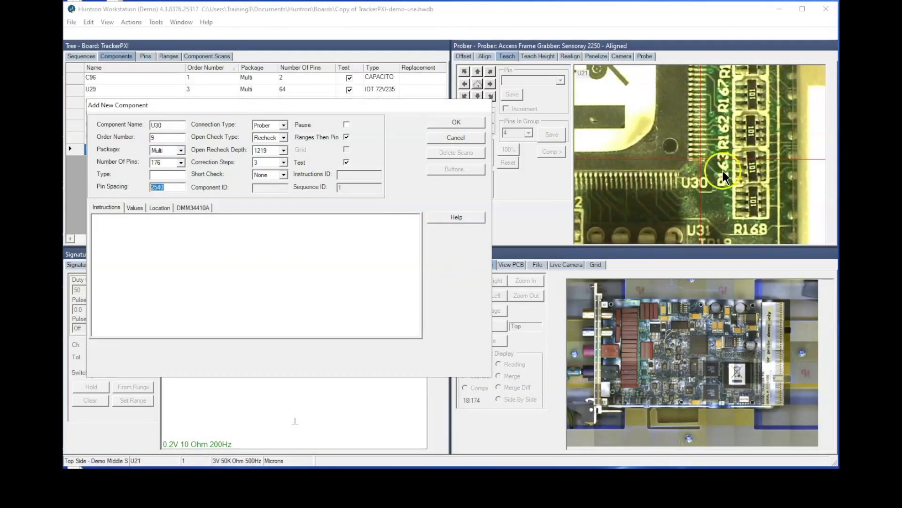
{"action": "left_click", "coordinate": [168, 187]}
{"action": "double_click", "coordinate": [167, 187]}
{"action": "type", "text": "500"}
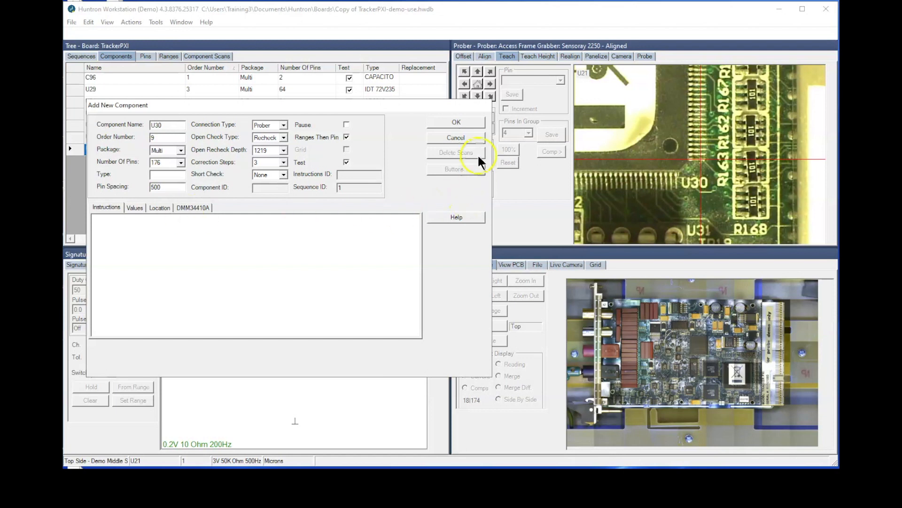
{"action": "left_click", "coordinate": [455, 121]}
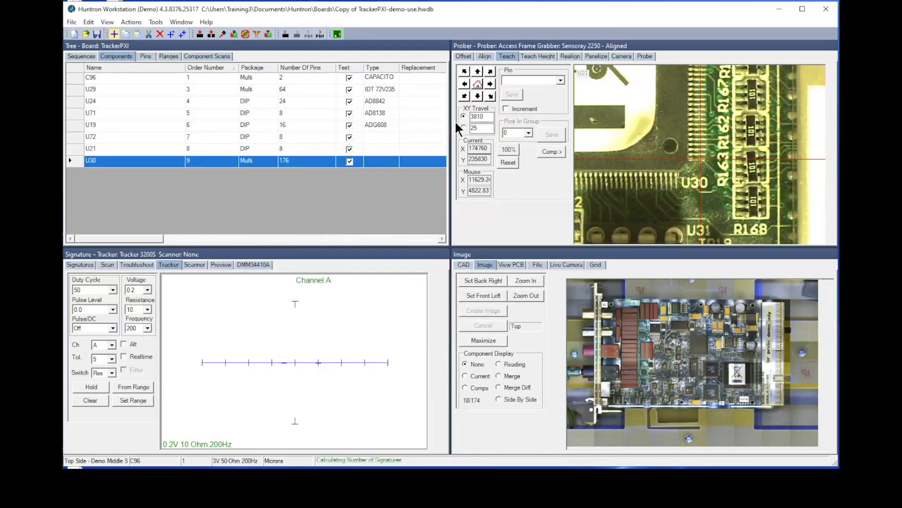
- Teach U30's first side by saving pin 1 at the current position and the 44-pin group after moving 21500 microns up the row
{"action": "left_click", "coordinate": [75, 159]}
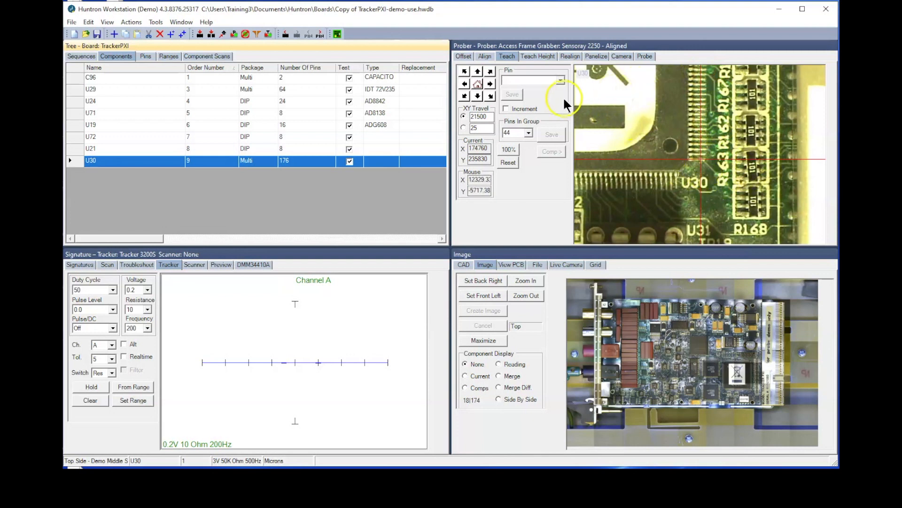
{"action": "left_click", "coordinate": [560, 80]}
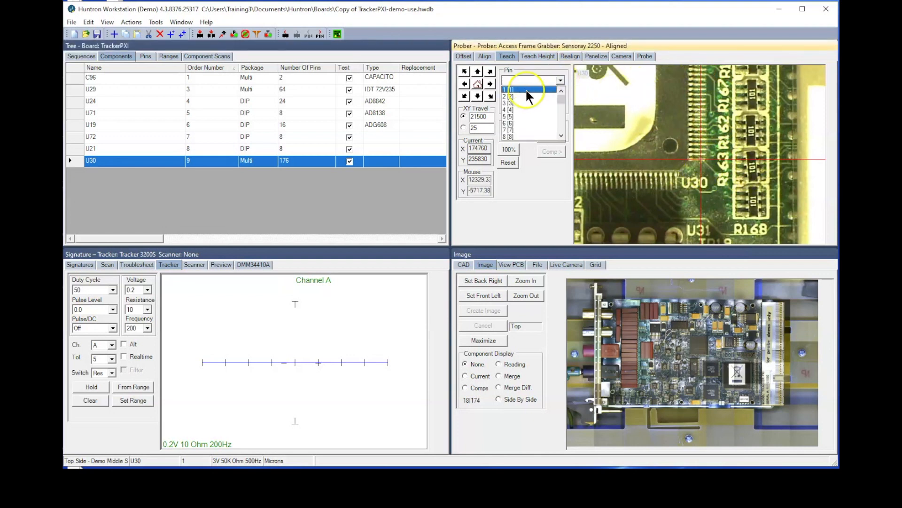
{"action": "left_click", "coordinate": [526, 89]}
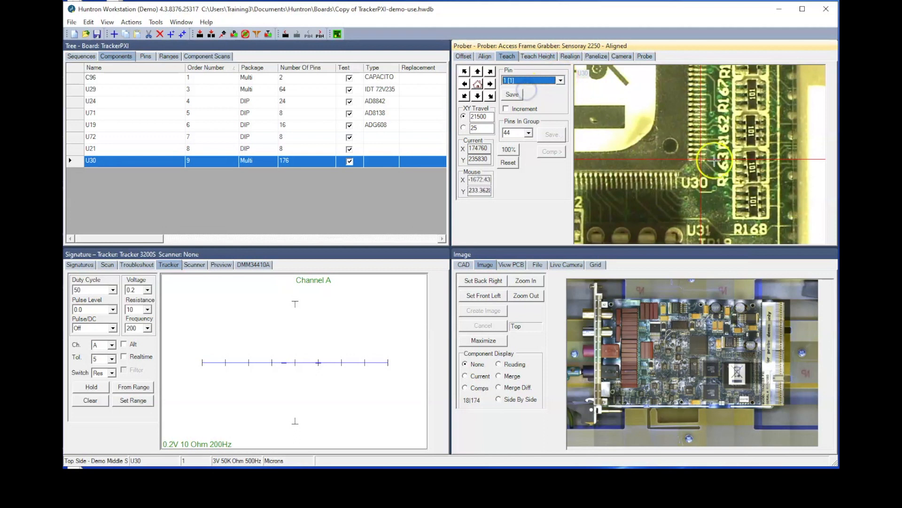
{"action": "left_click", "coordinate": [513, 94]}
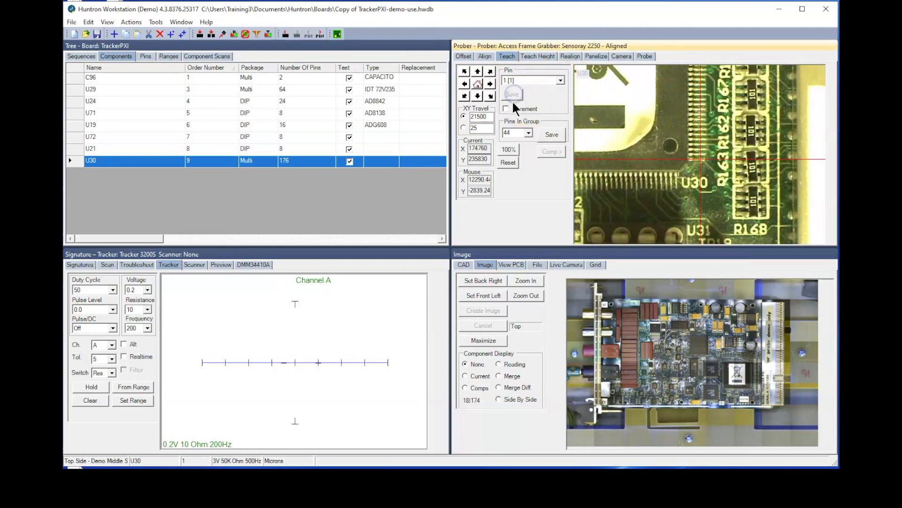
{"action": "left_click", "coordinate": [486, 117]}
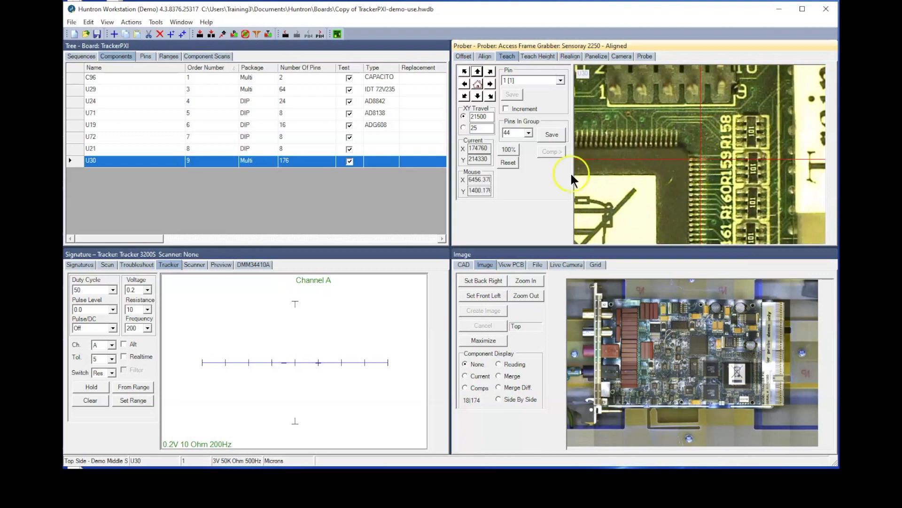
{"action": "left_click", "coordinate": [555, 133]}
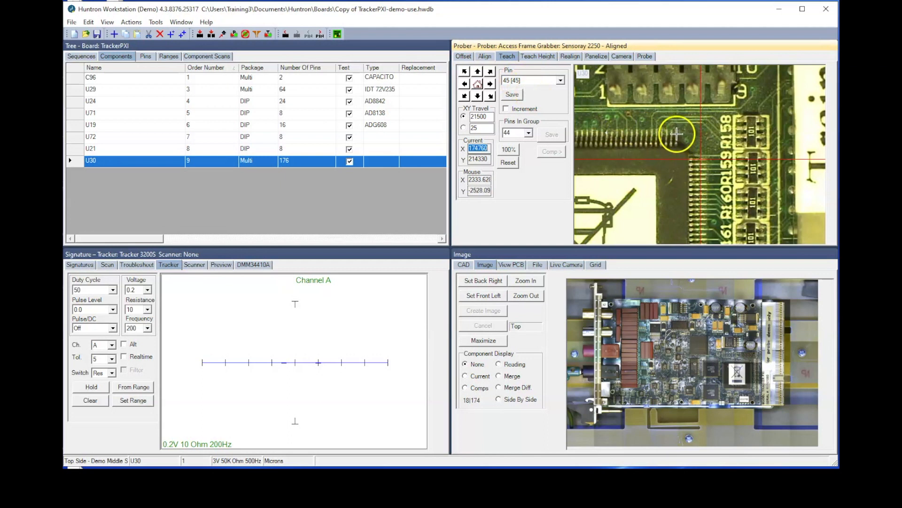
- Align the camera crosshair on U30's pin 45 at the start of the upper row and save its position
{"action": "left_click", "coordinate": [779, 160]}
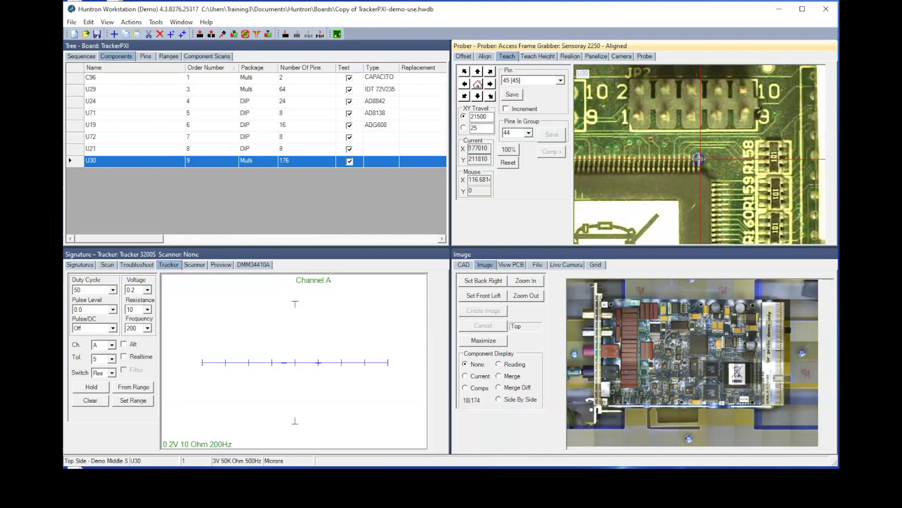
{"action": "left_click", "coordinate": [710, 165]}
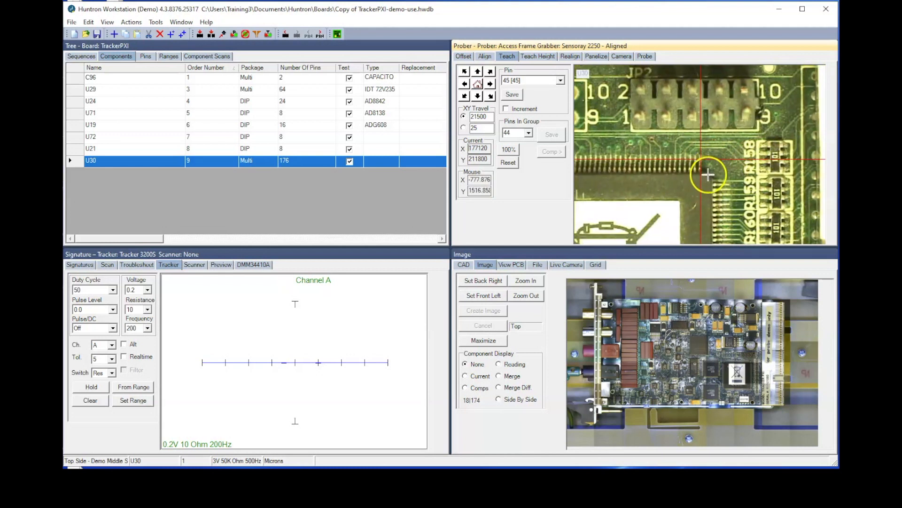
{"action": "left_click", "coordinate": [517, 96]}
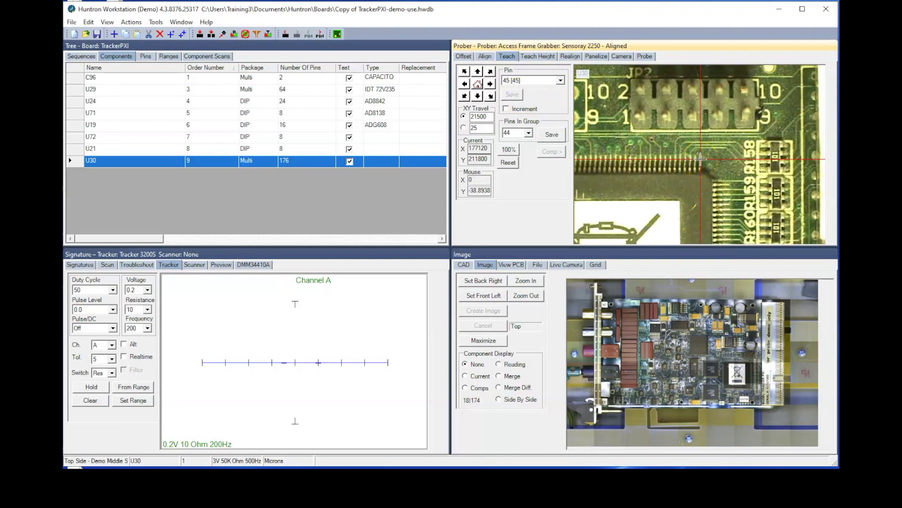
- Move the prober 21500 microns left to the end of U30's upper row and save the 44-pin group starting at pin 45
{"action": "left_click", "coordinate": [486, 116]}
{"action": "left_click_drag", "start_coordinate": [485, 116], "coordinate": [474, 116]}
{"action": "left_click", "coordinate": [490, 117]}
{"action": "left_click", "coordinate": [505, 129]}
{"action": "type", "text": "44"}
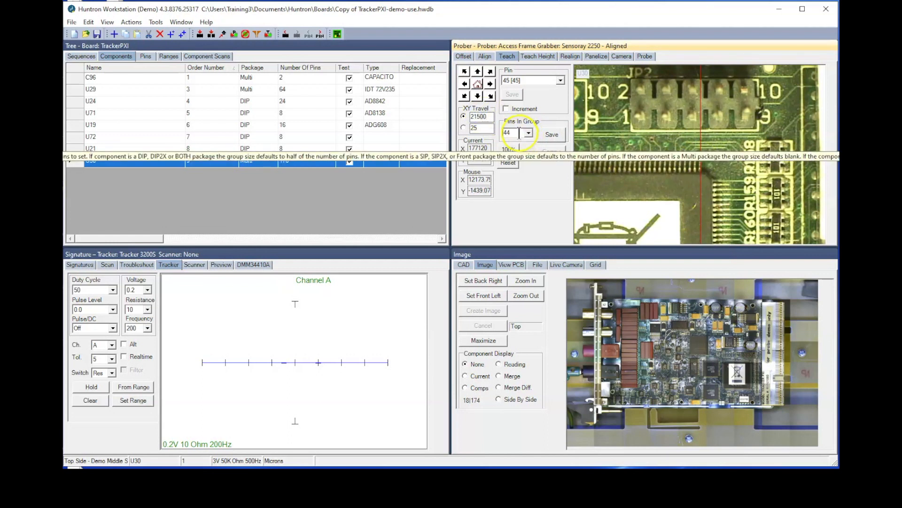
{"action": "left_click", "coordinate": [464, 84]}
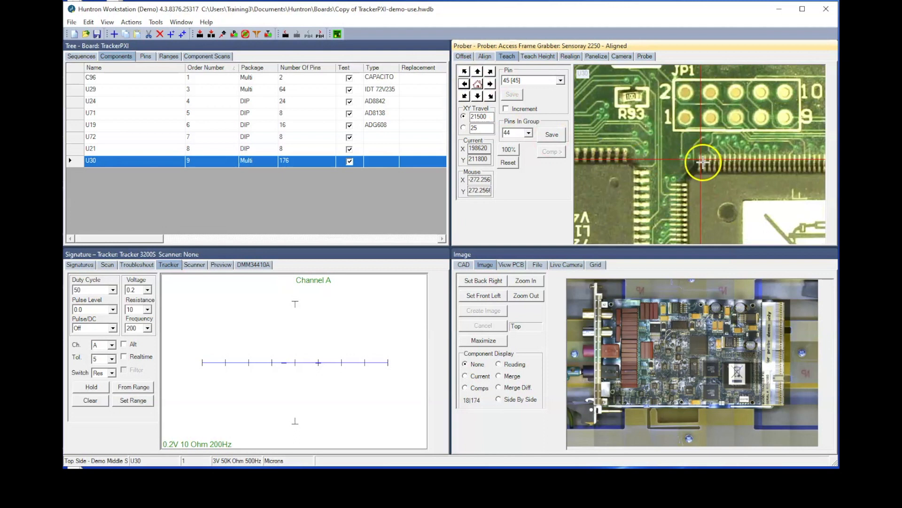
{"action": "left_click", "coordinate": [555, 132]}
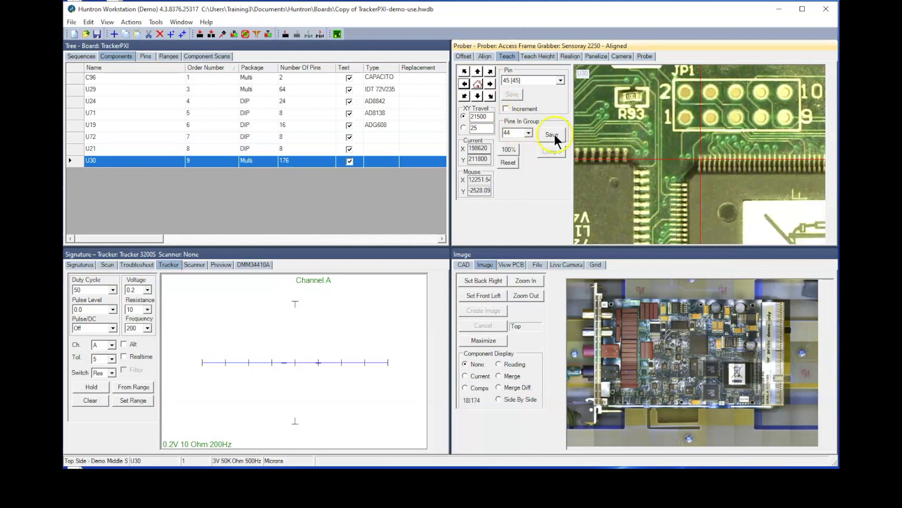
- Align the crosshair on U30's pin 89, fine-tune it downward using the 25-micron travel, and save the pin's position
{"action": "left_click", "coordinate": [677, 184]}
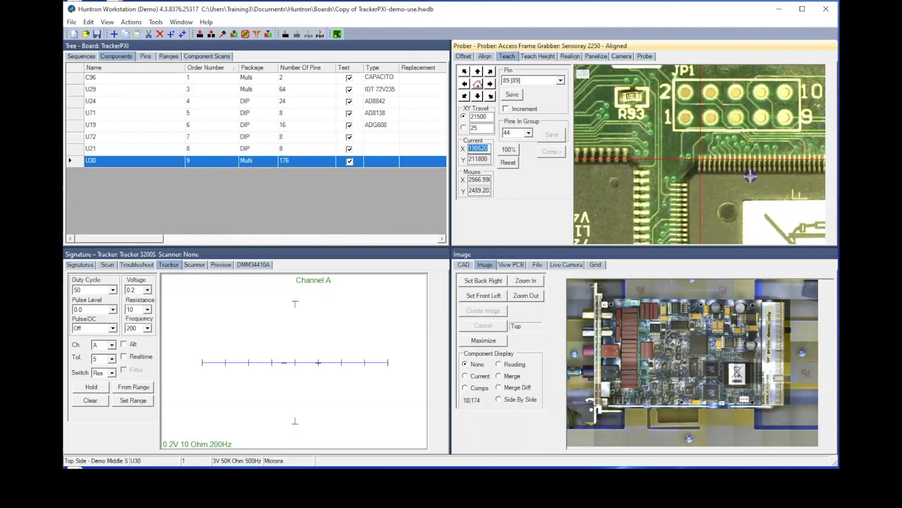
{"action": "left_click", "coordinate": [463, 126]}
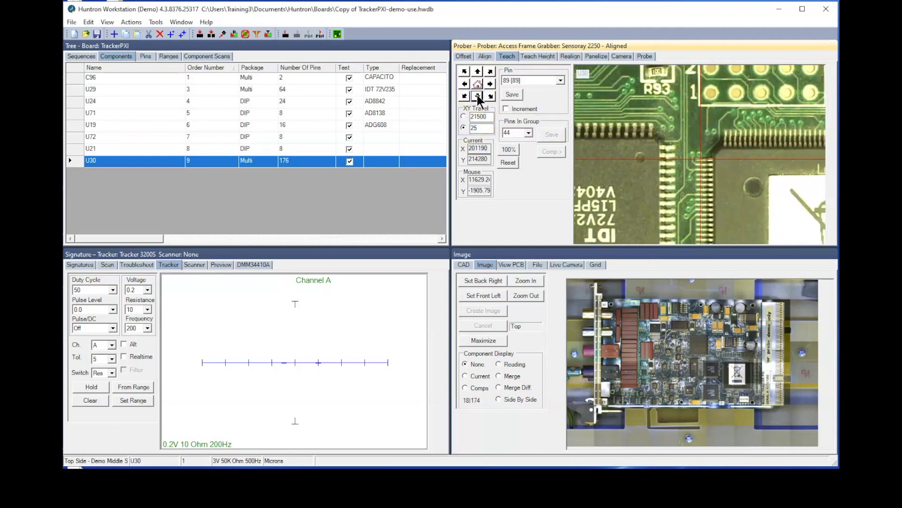
{"action": "left_click", "coordinate": [478, 95]}
{"action": "left_click", "coordinate": [512, 96]}
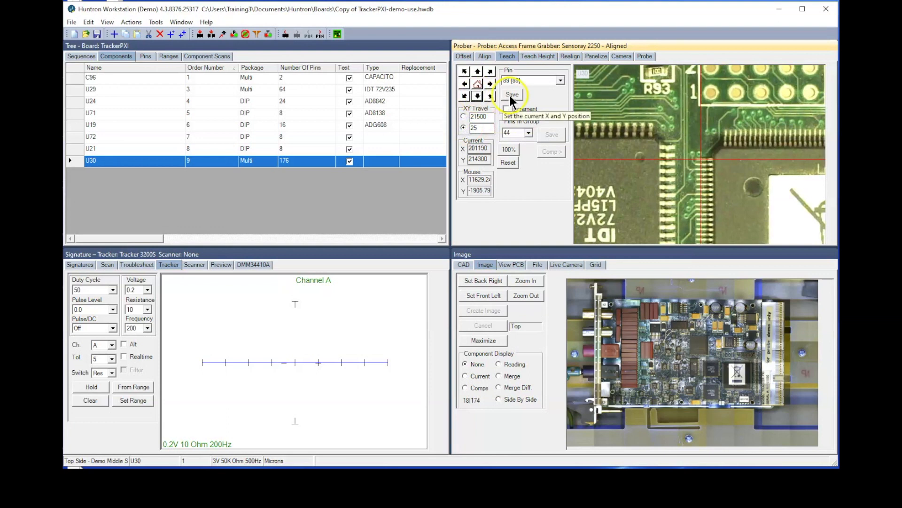
{"action": "left_click", "coordinate": [464, 117]}
{"action": "left_click", "coordinate": [508, 93]}
{"action": "left_click", "coordinate": [617, 152]}
- Move the prober 21500 microns down U30's left side and save the 44-pin group starting at pin 89
{"action": "left_click", "coordinate": [477, 96]}
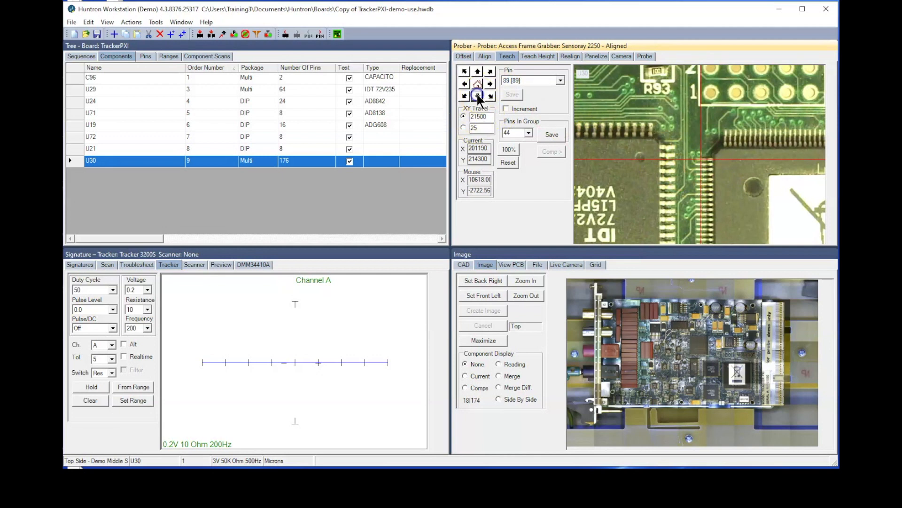
{"action": "left_click", "coordinate": [678, 163]}
{"action": "left_click", "coordinate": [553, 134]}
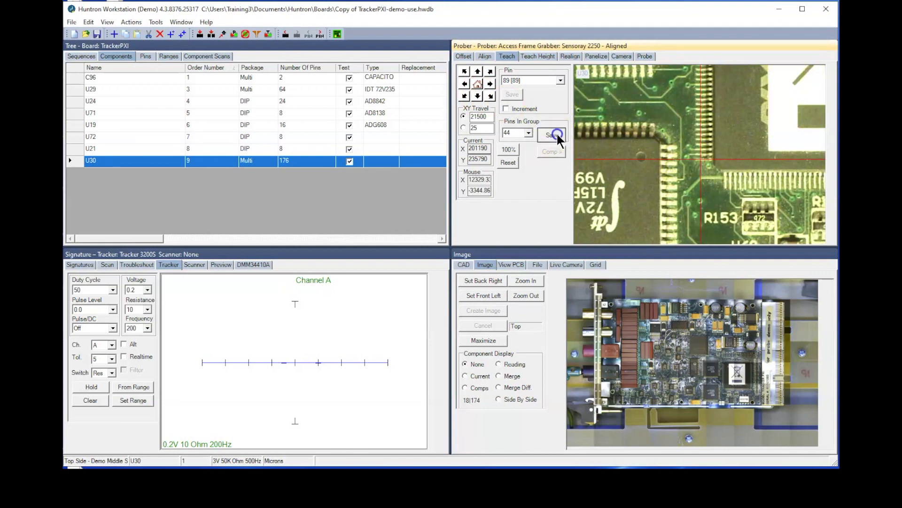
- Teach U30's lower row by saving pin 133's aligned position and the 44-pin group after moving 21500 microns right
{"action": "left_click", "coordinate": [725, 185]}
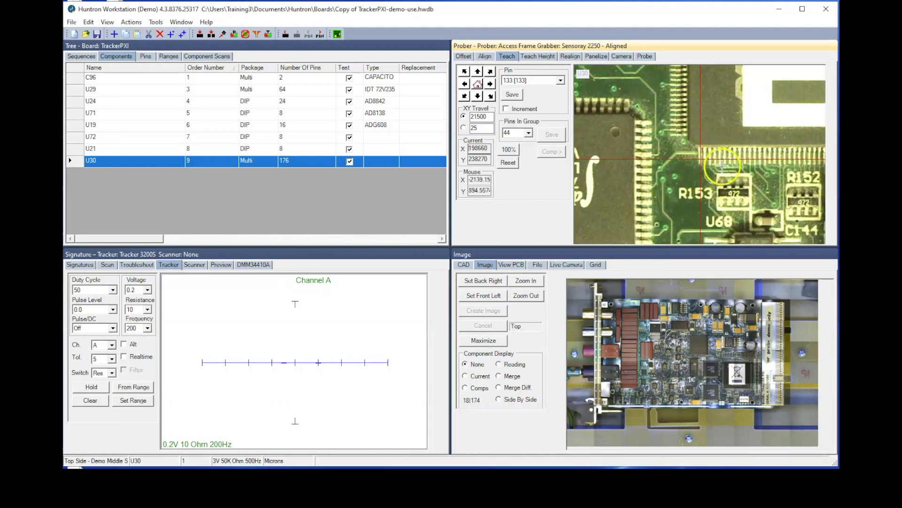
{"action": "left_click", "coordinate": [513, 92]}
{"action": "left_click", "coordinate": [490, 84]}
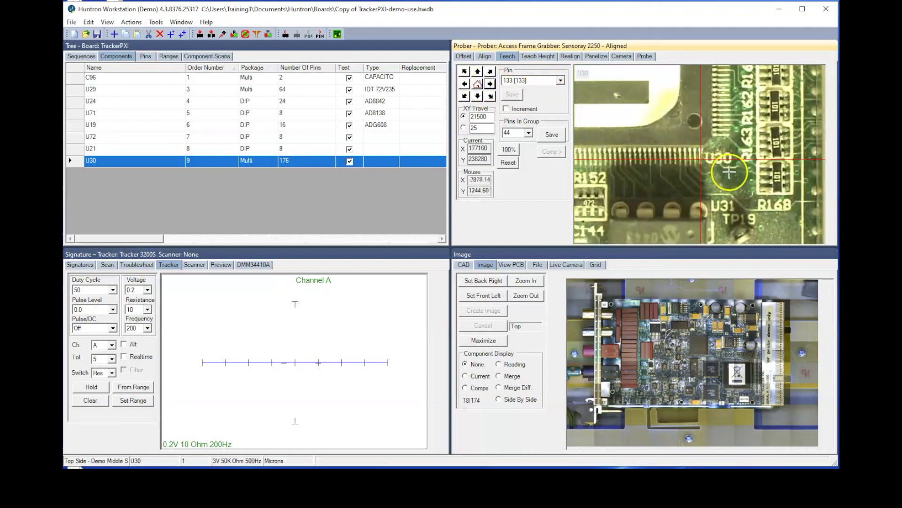
{"action": "left_click", "coordinate": [551, 134]}
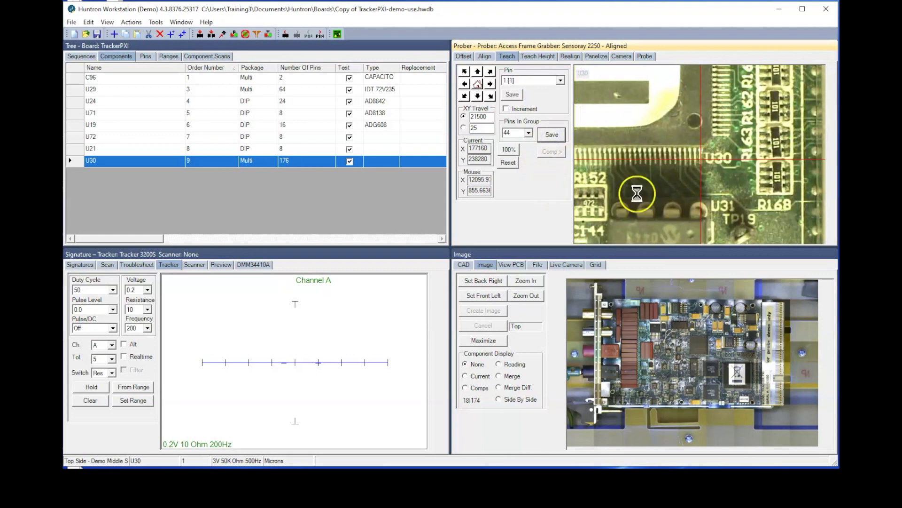
{"action": "left_click", "coordinate": [715, 140]}
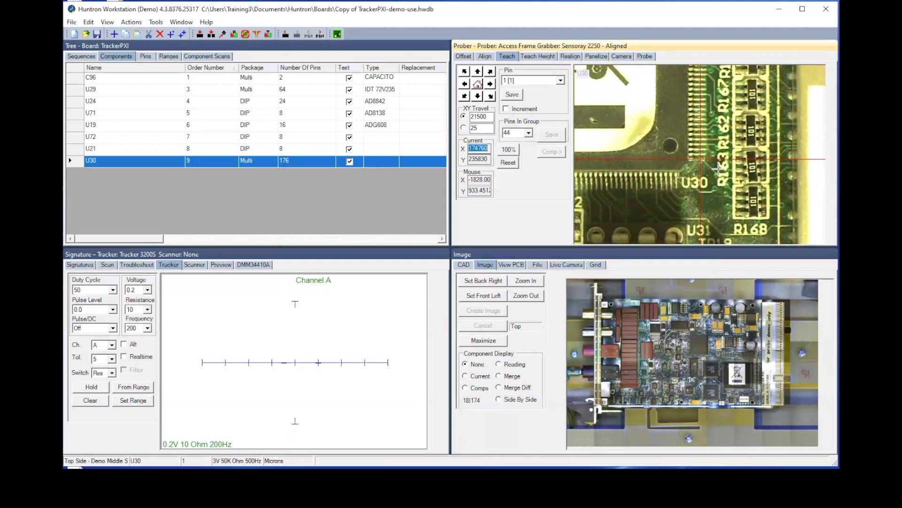
{"action": "left_click", "coordinate": [549, 187]}
{"action": "left_click", "coordinate": [700, 140]}
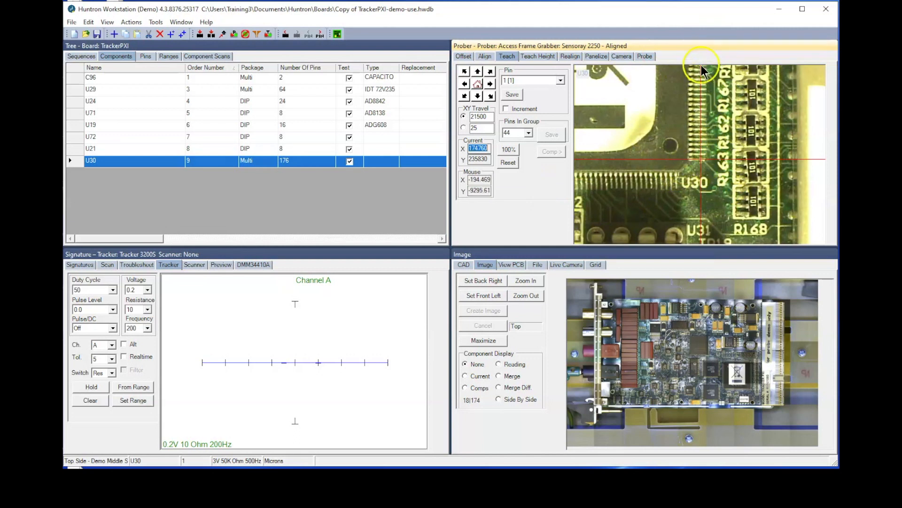